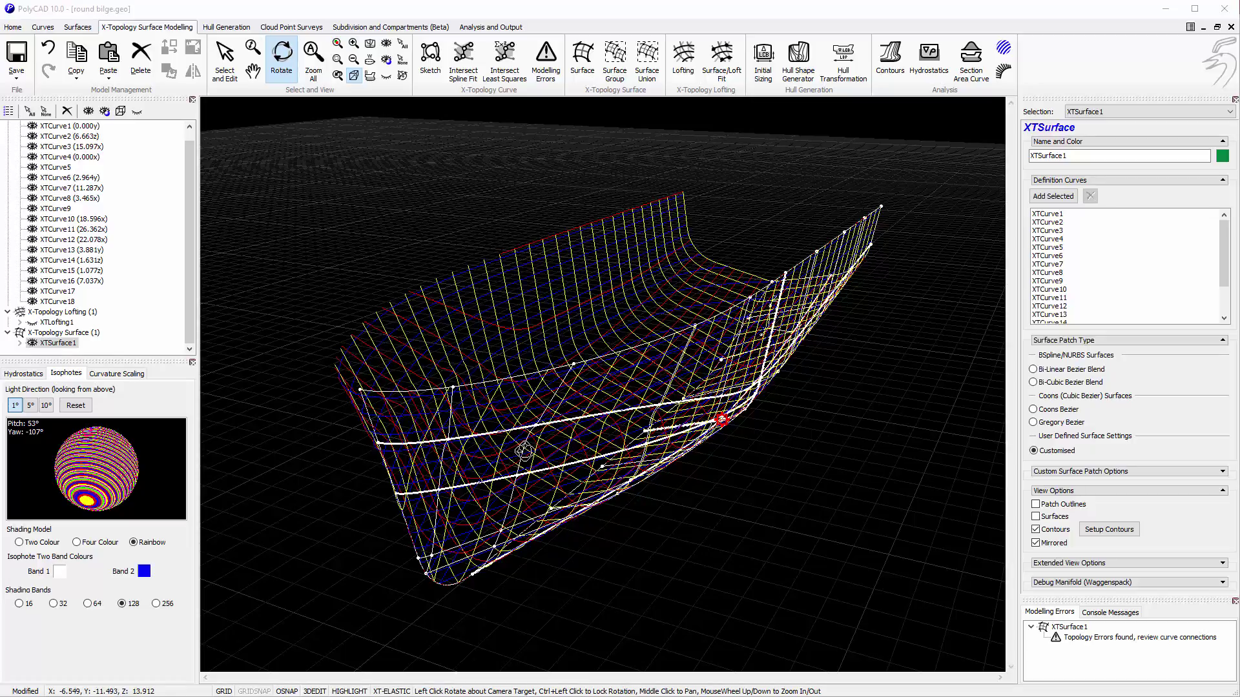
- Orbit the hull, turn off mirroring, and rotate to a side view of one half
{"action": "left_click_drag", "start_coordinate": [421, 434], "coordinate": [650, 520]}
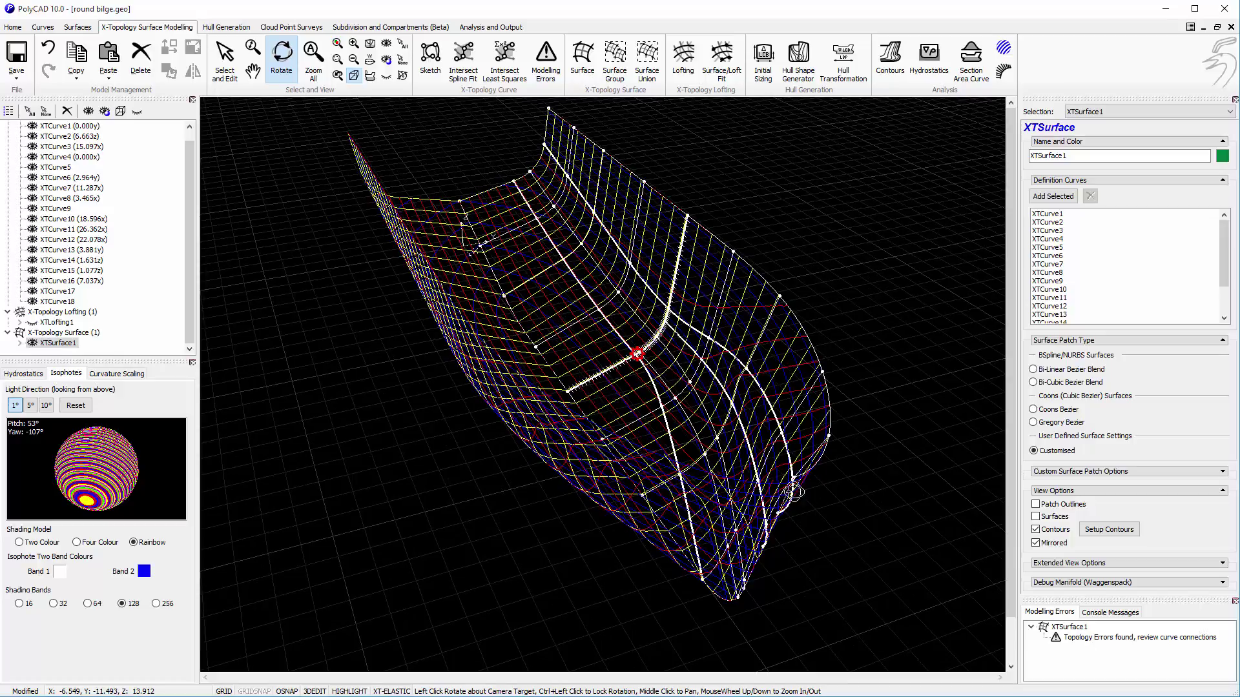
{"action": "left_click", "coordinate": [1035, 543]}
{"action": "left_click_drag", "start_coordinate": [534, 419], "coordinate": [742, 498]}
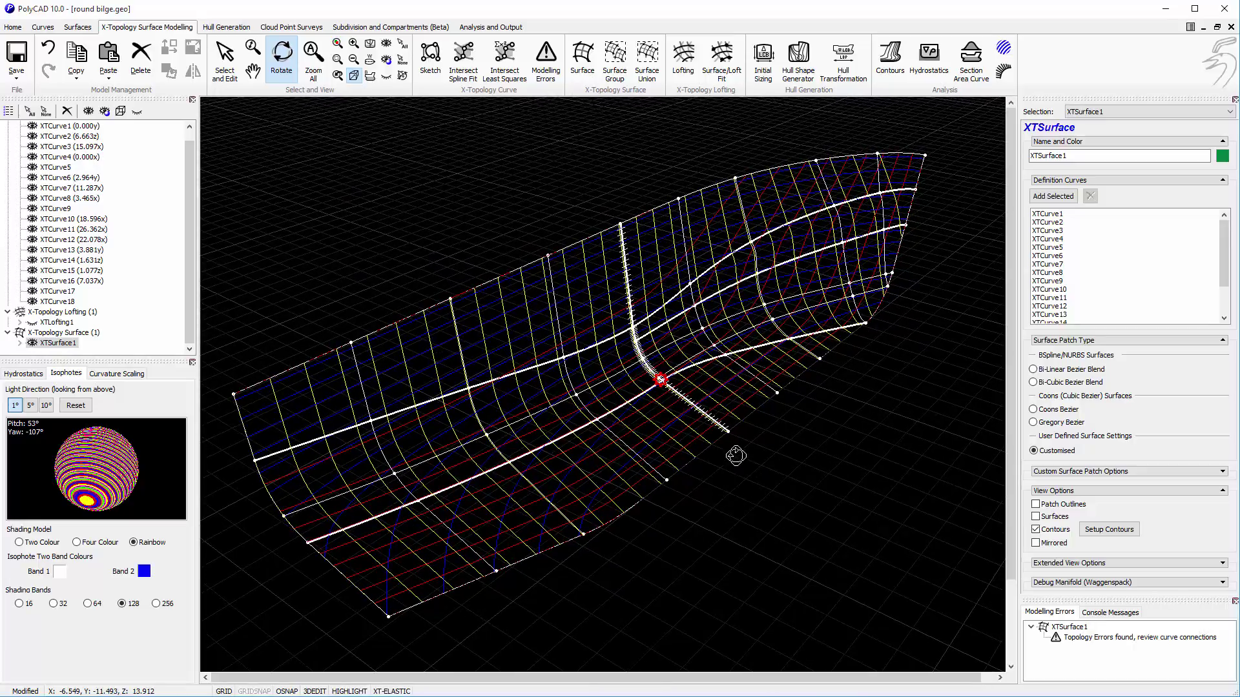
- Sketch XTCurve19 with points snapped onto the section curves along the lower hull, then select it
{"action": "left_click", "coordinate": [430, 57]}
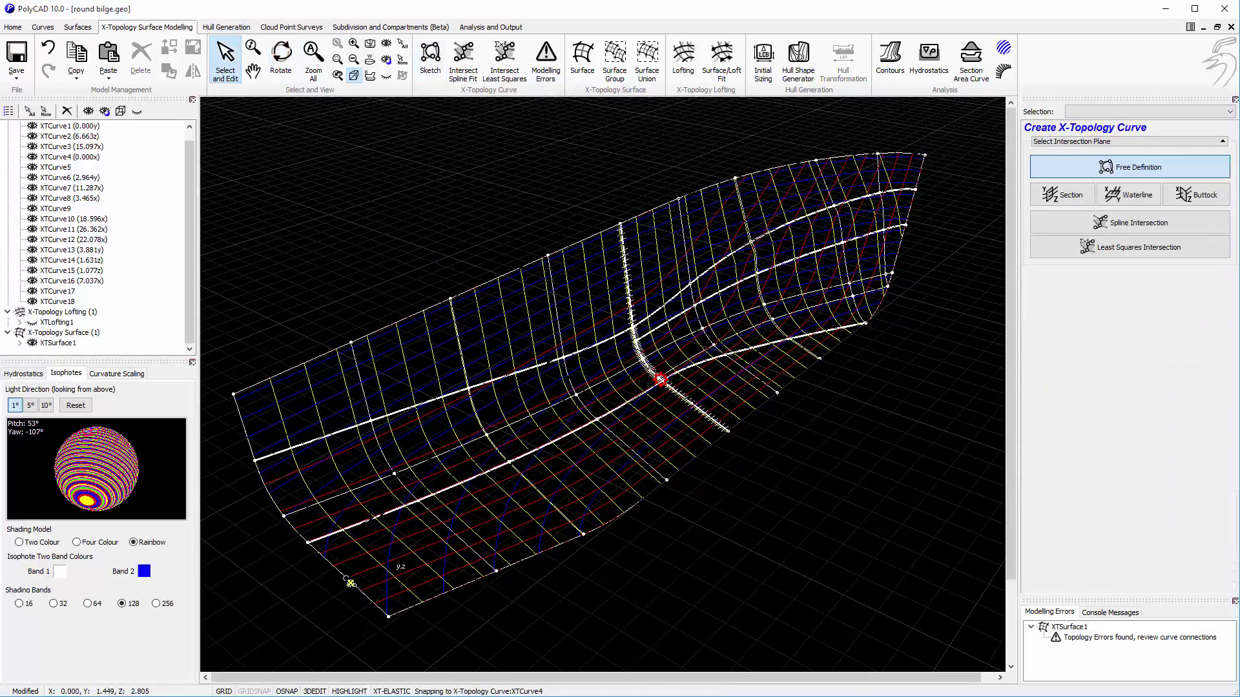
{"action": "left_click", "coordinate": [455, 534]}
{"action": "left_click", "coordinate": [542, 496]}
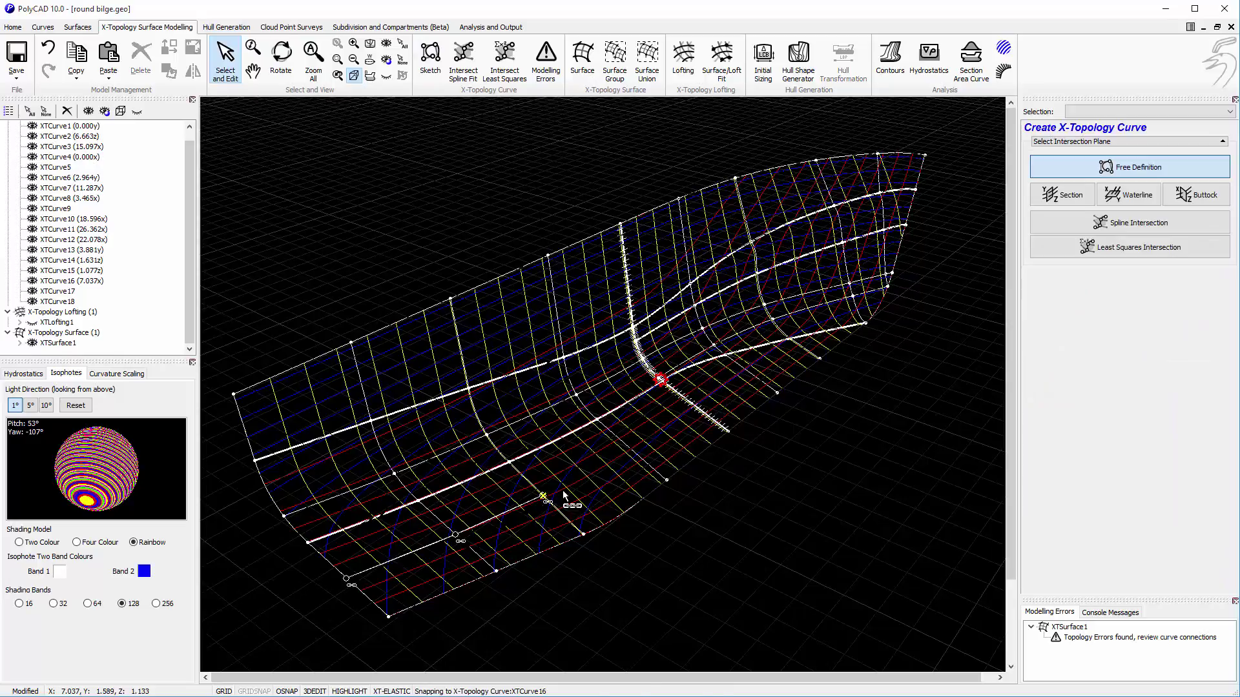
{"action": "left_click", "coordinate": [631, 450]}
{"action": "right_click", "coordinate": [759, 456]}
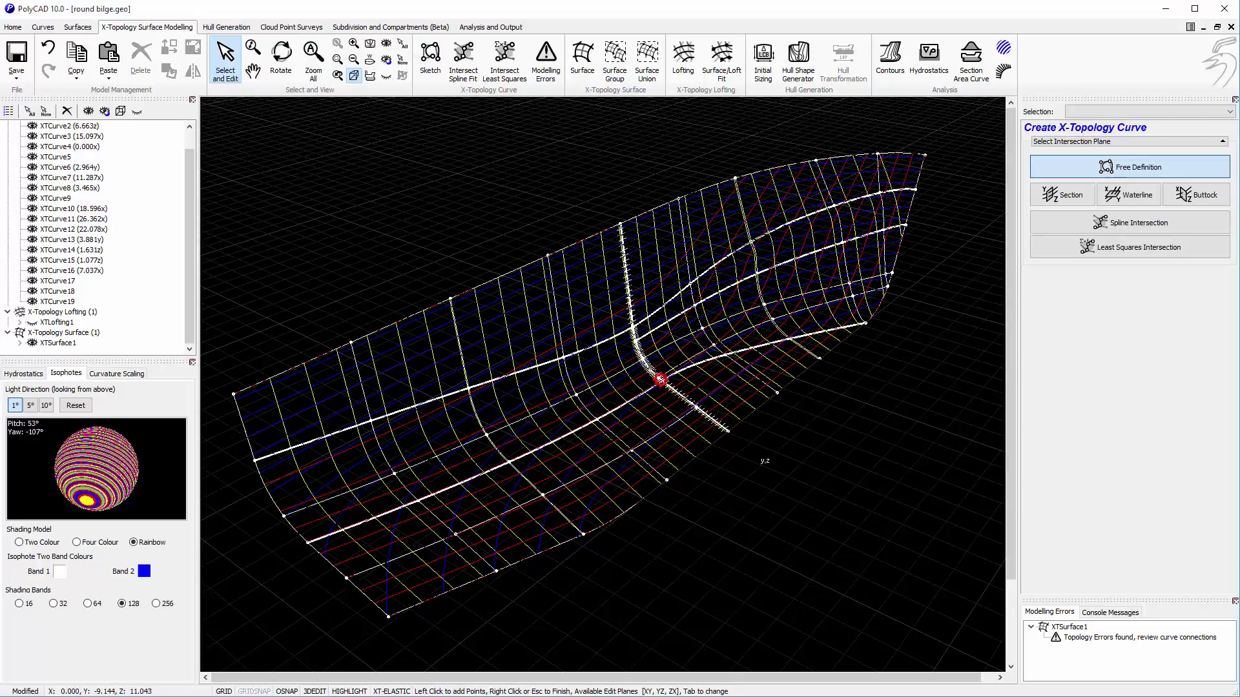
{"action": "key", "text": "Escape"}
{"action": "scroll", "coordinate": [704, 534], "scroll_direction": "up", "scroll_amount": 3}
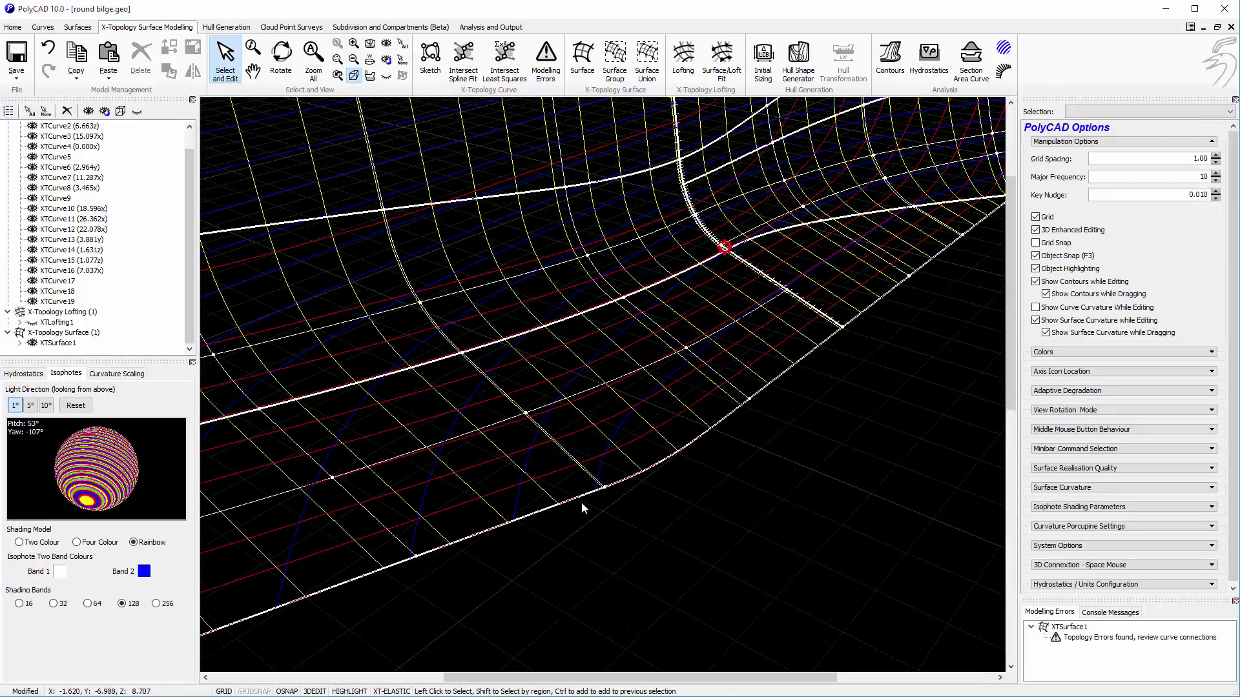
{"action": "scroll", "coordinate": [666, 525], "scroll_direction": "down", "scroll_amount": 5}
{"action": "left_click", "coordinate": [546, 501]}
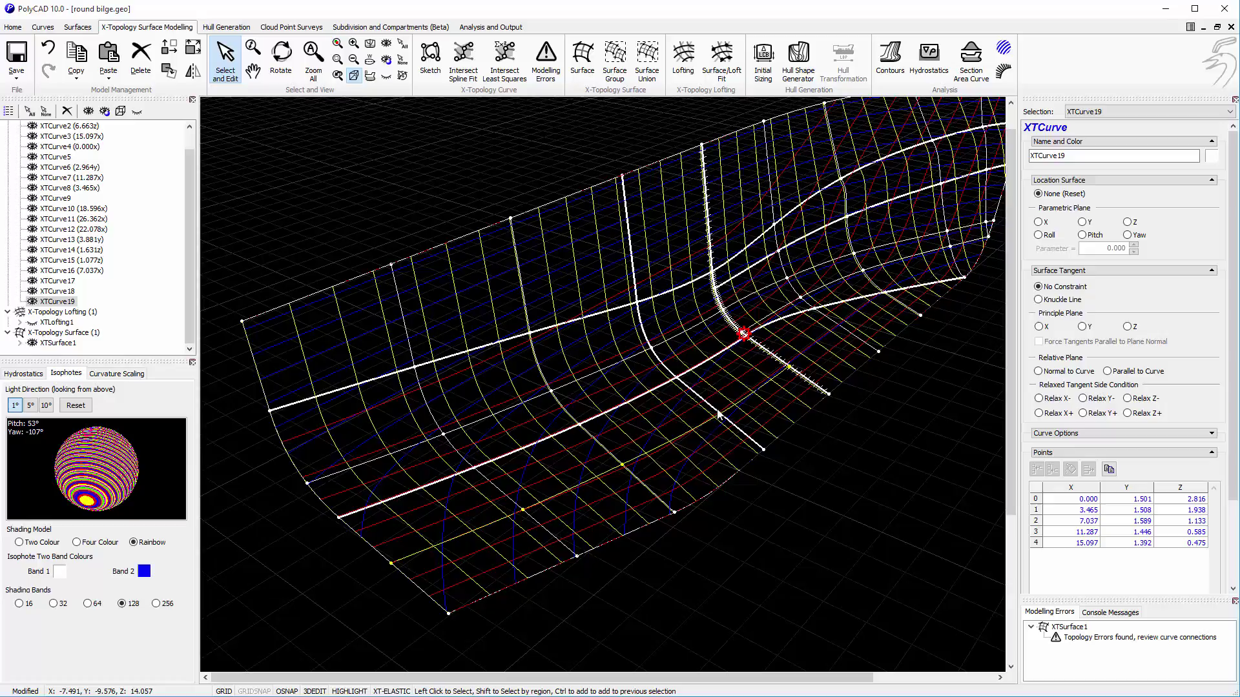
- Unlink all of XTCurve19's points from the section curves
{"action": "left_click", "coordinate": [680, 438]}
{"action": "left_click_drag", "start_coordinate": [734, 398], "coordinate": [510, 523], "text": "shift"}
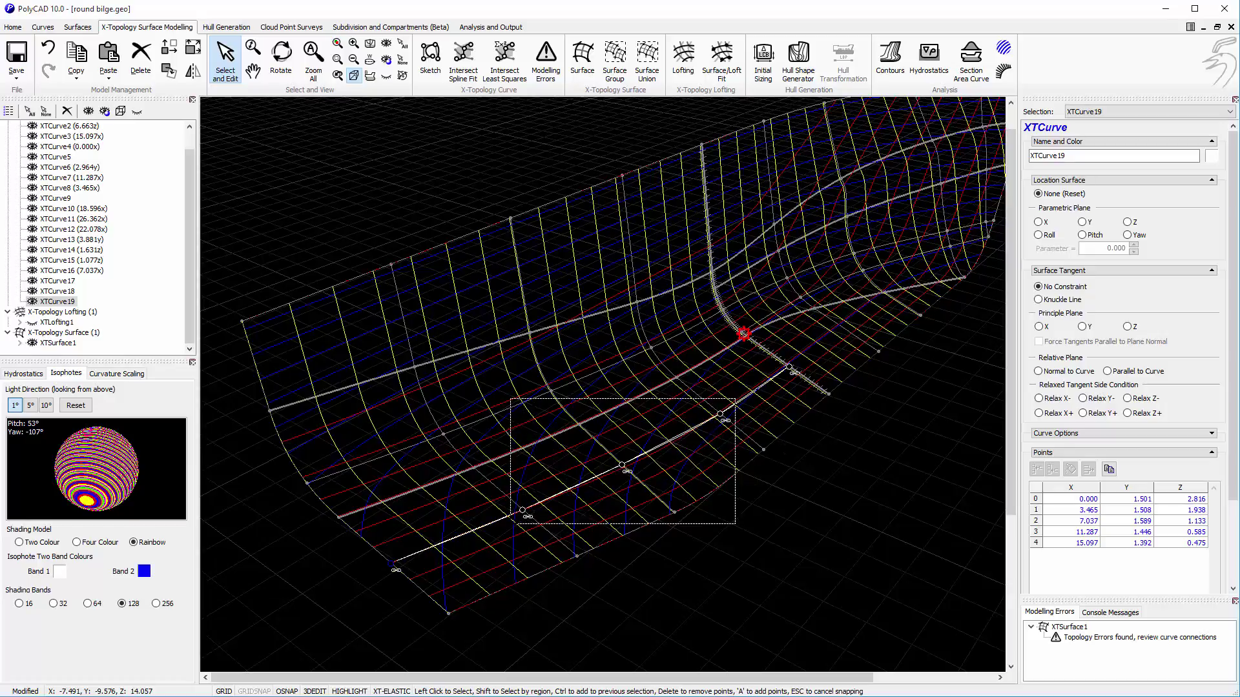
{"action": "right_click", "coordinate": [654, 431]}
{"action": "mouse_move", "coordinate": [665, 433]}
{"action": "left_click", "coordinate": [803, 326]}
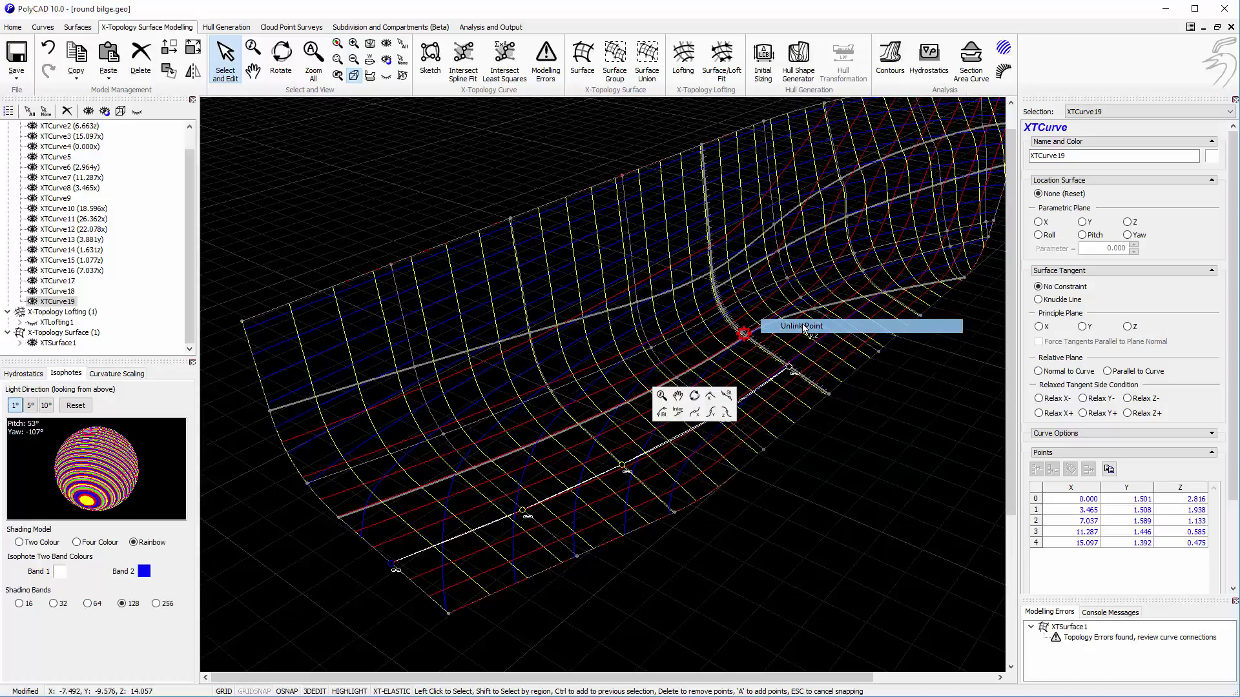
- Check section curves XTCurve8, XTCurve16 and XTCurve7, then reselect XTCurve19
{"action": "left_click", "coordinate": [541, 527]}
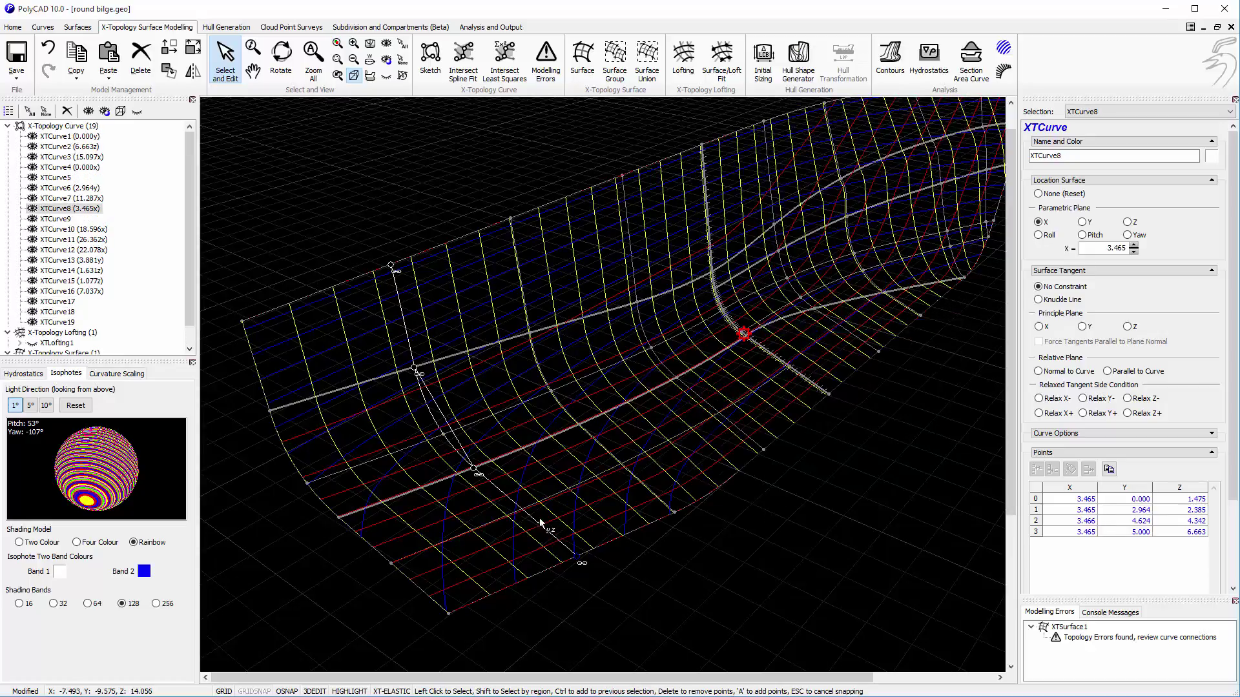
{"action": "left_click", "coordinate": [630, 469]}
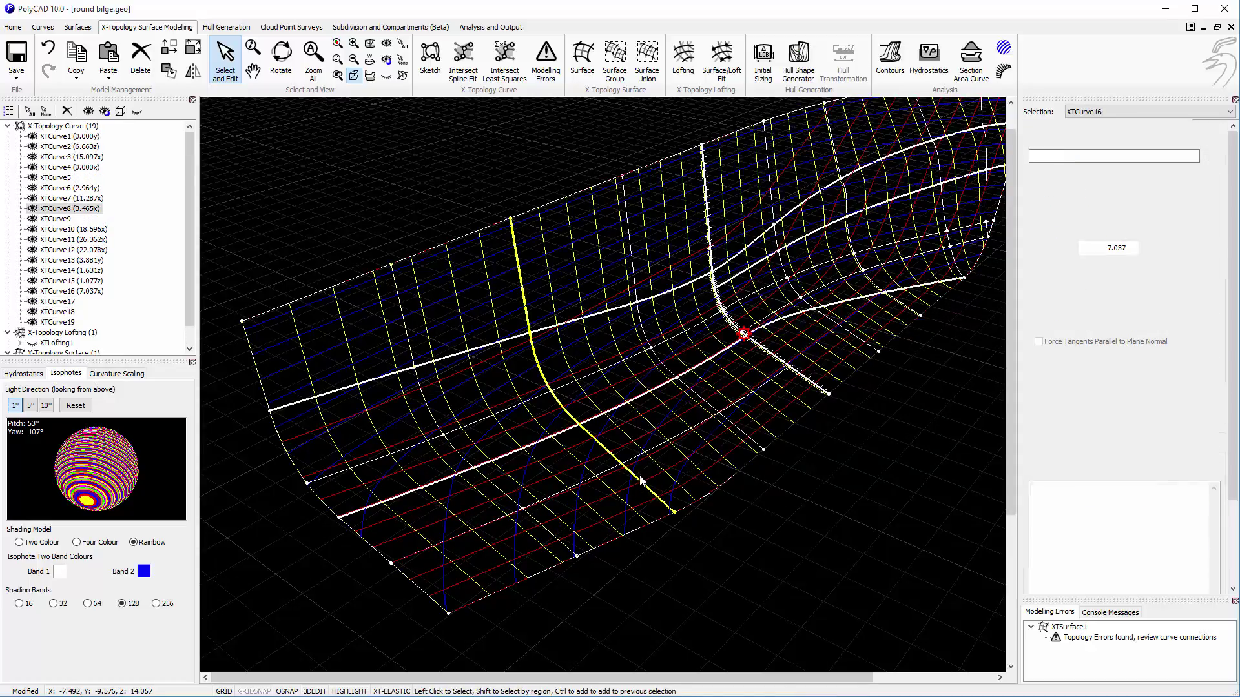
{"action": "left_click", "coordinate": [716, 425]}
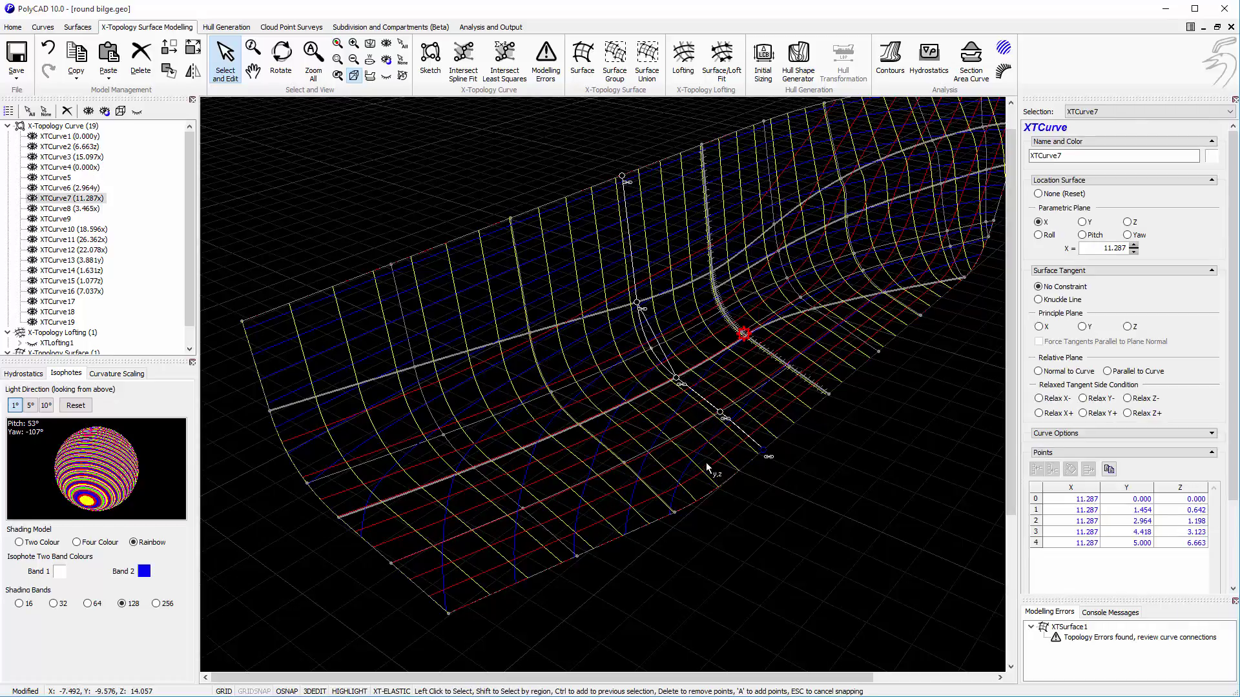
{"action": "left_click", "coordinate": [785, 460]}
{"action": "left_click", "coordinate": [642, 478]}
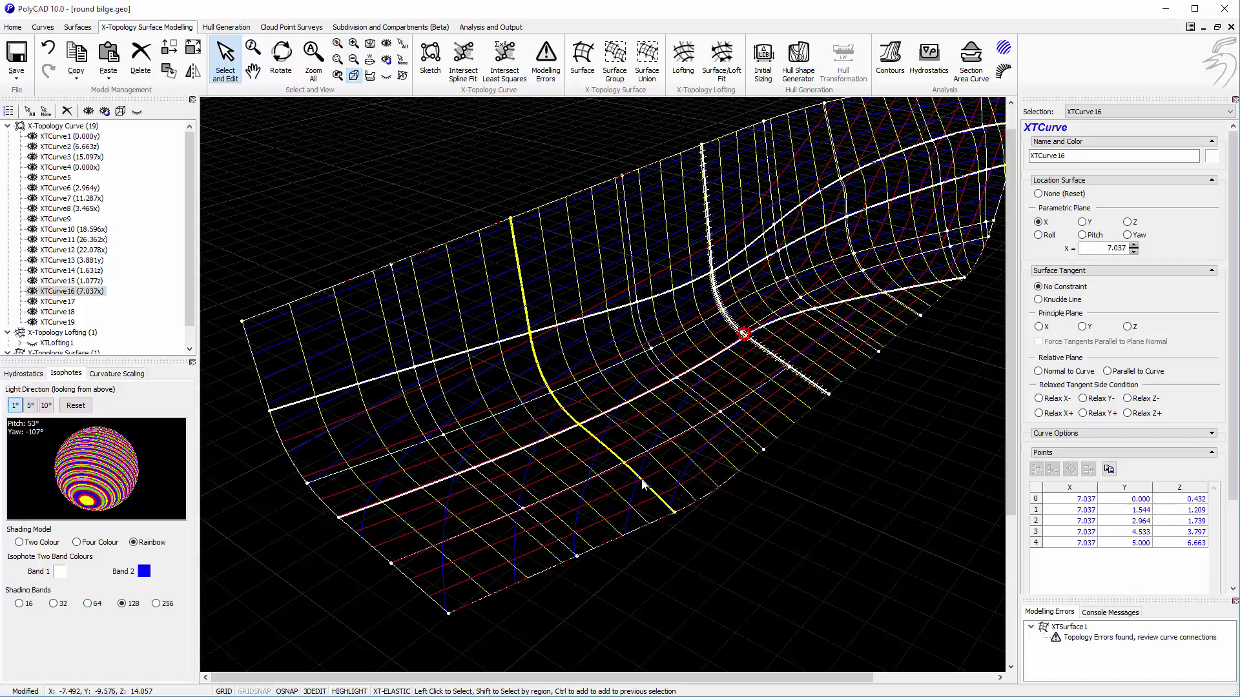
{"action": "left_click", "coordinate": [660, 451]}
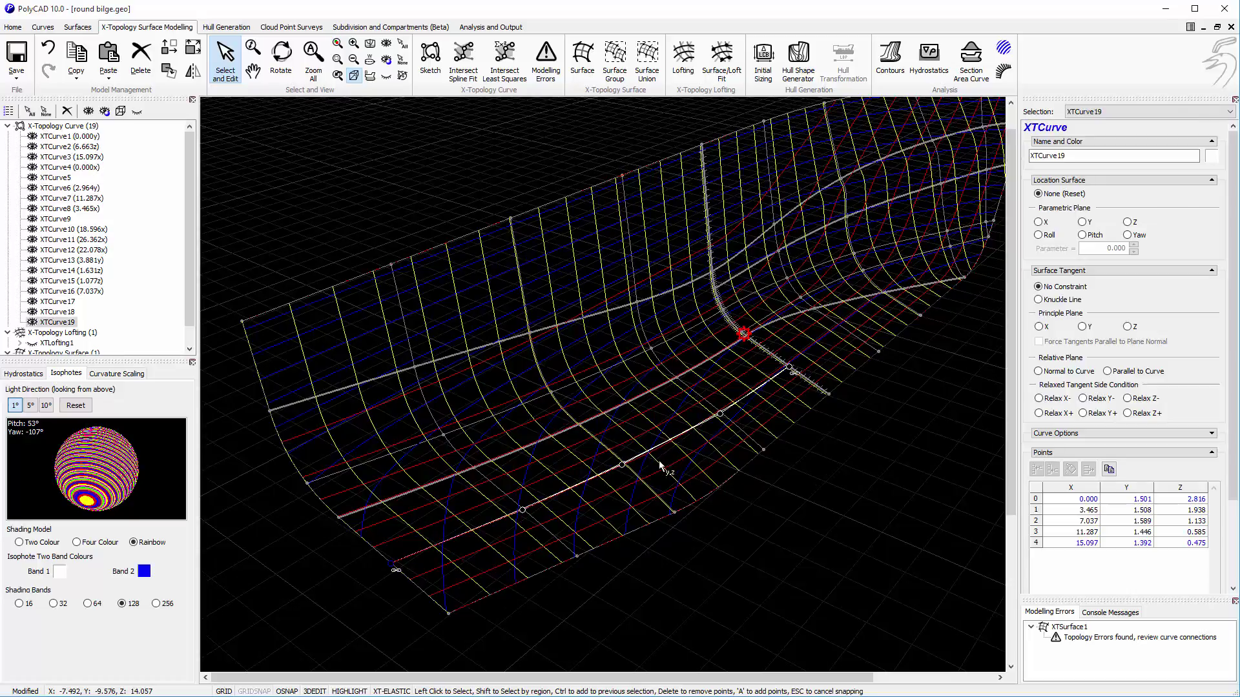
- Lower XTCurve19's points 1–3 slightly, to z 1.862, 1.096 and 0.492
{"action": "left_click_drag", "start_coordinate": [623, 466], "coordinate": [610, 486]}
{"action": "left_click_drag", "start_coordinate": [523, 510], "coordinate": [523, 514]}
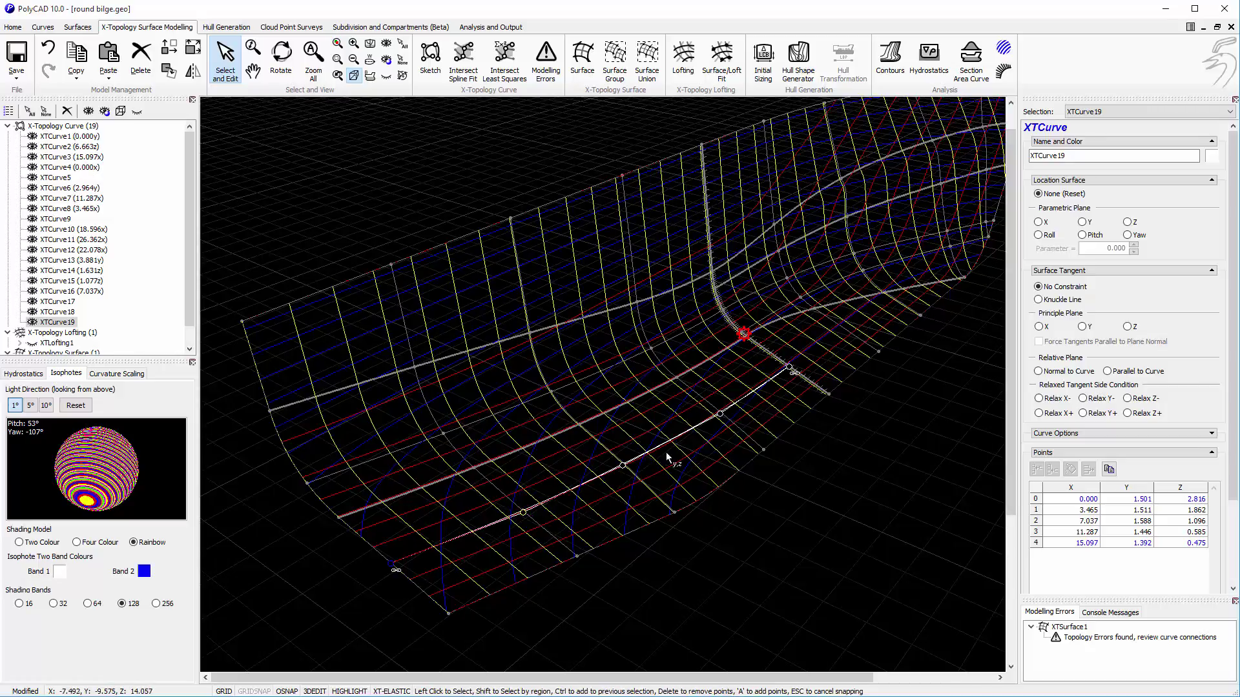
{"action": "left_click", "coordinate": [719, 415]}
{"action": "left_click_drag", "start_coordinate": [721, 416], "coordinate": [735, 521]}
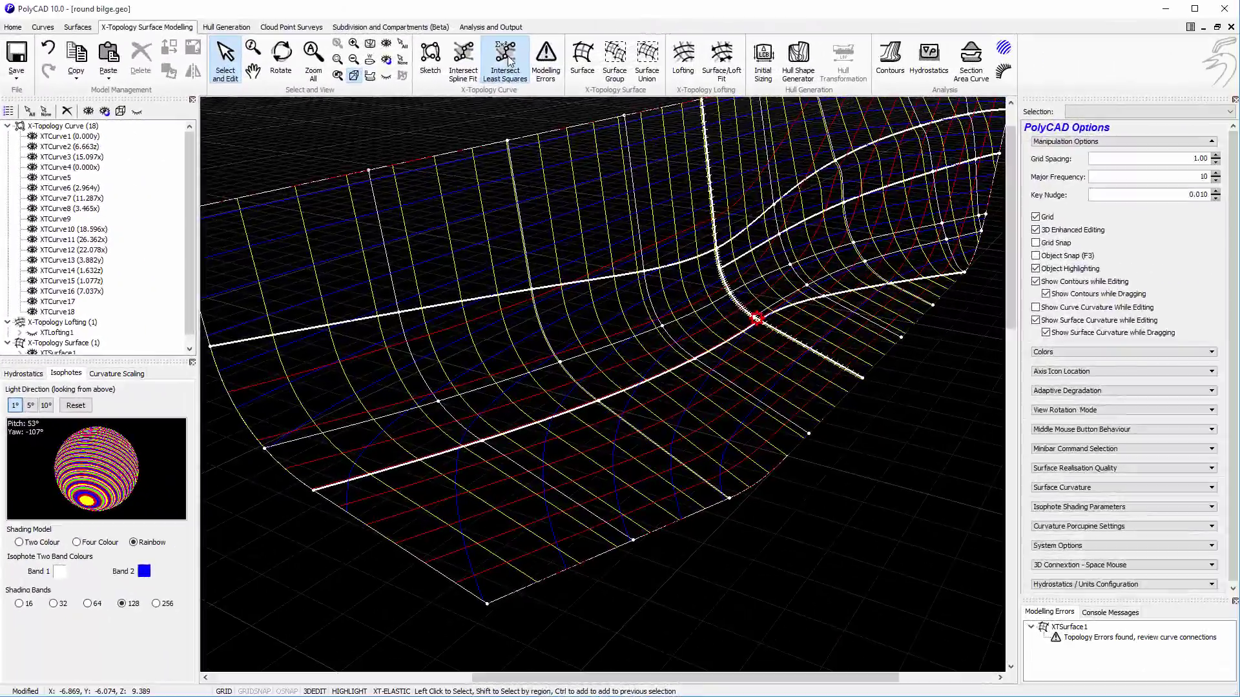
- With OSNAP on, start an along-X least-squares fit from XTCurve3 to XTCurve4
{"action": "left_click", "coordinate": [510, 61]}
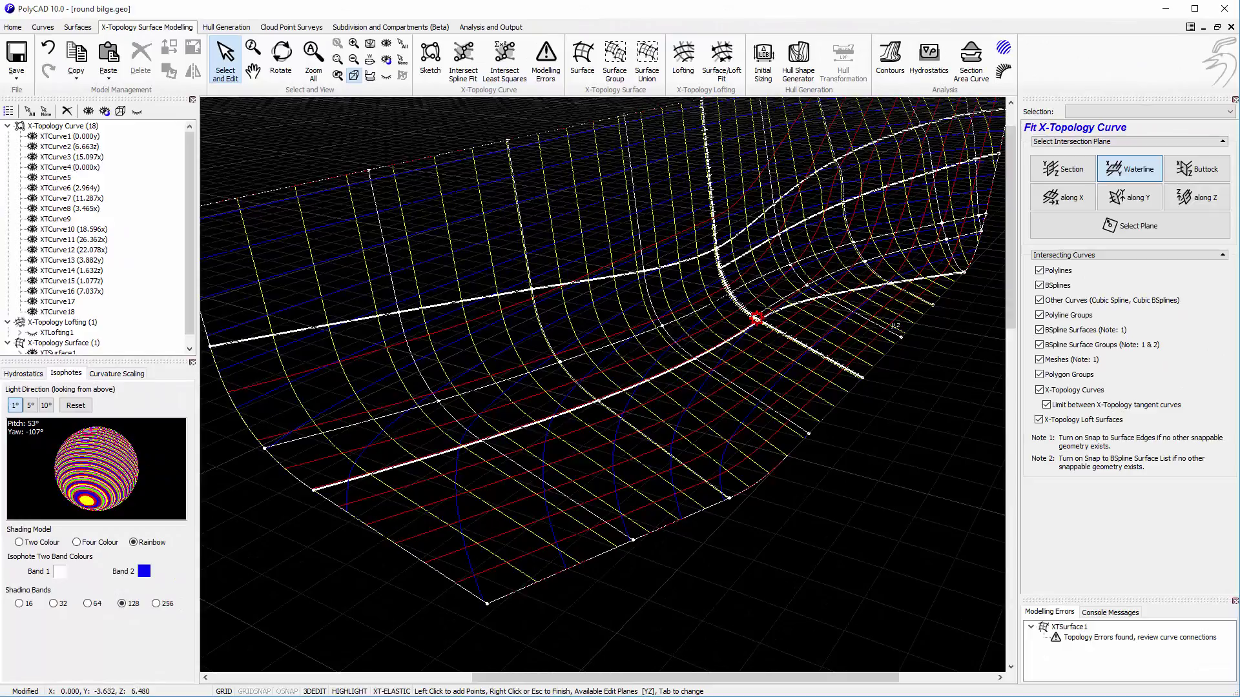
{"action": "left_click", "coordinate": [1069, 198]}
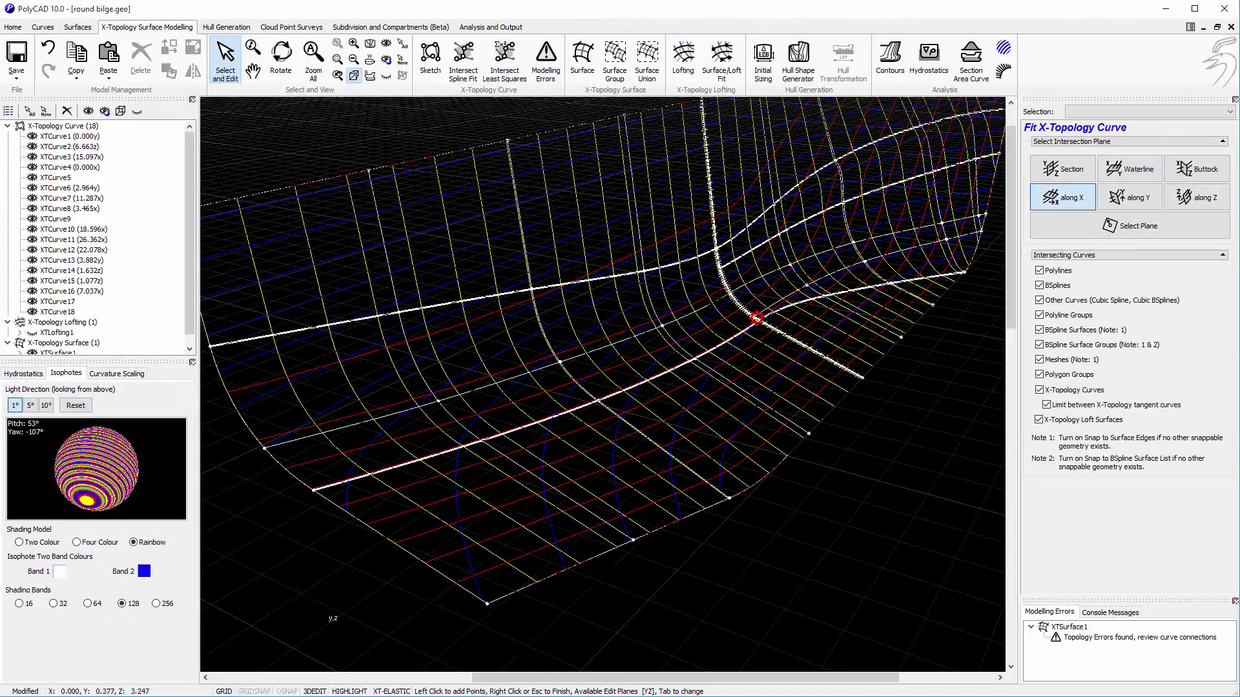
{"action": "left_click", "coordinate": [288, 692]}
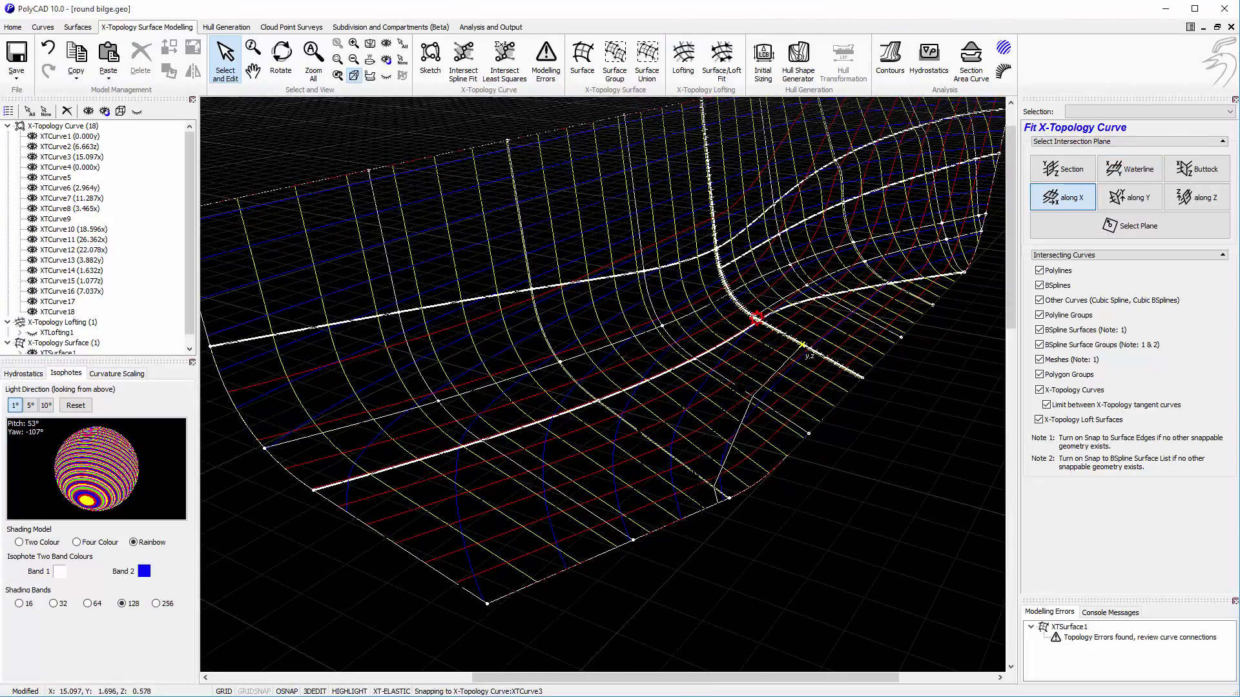
{"action": "left_click", "coordinate": [811, 349]}
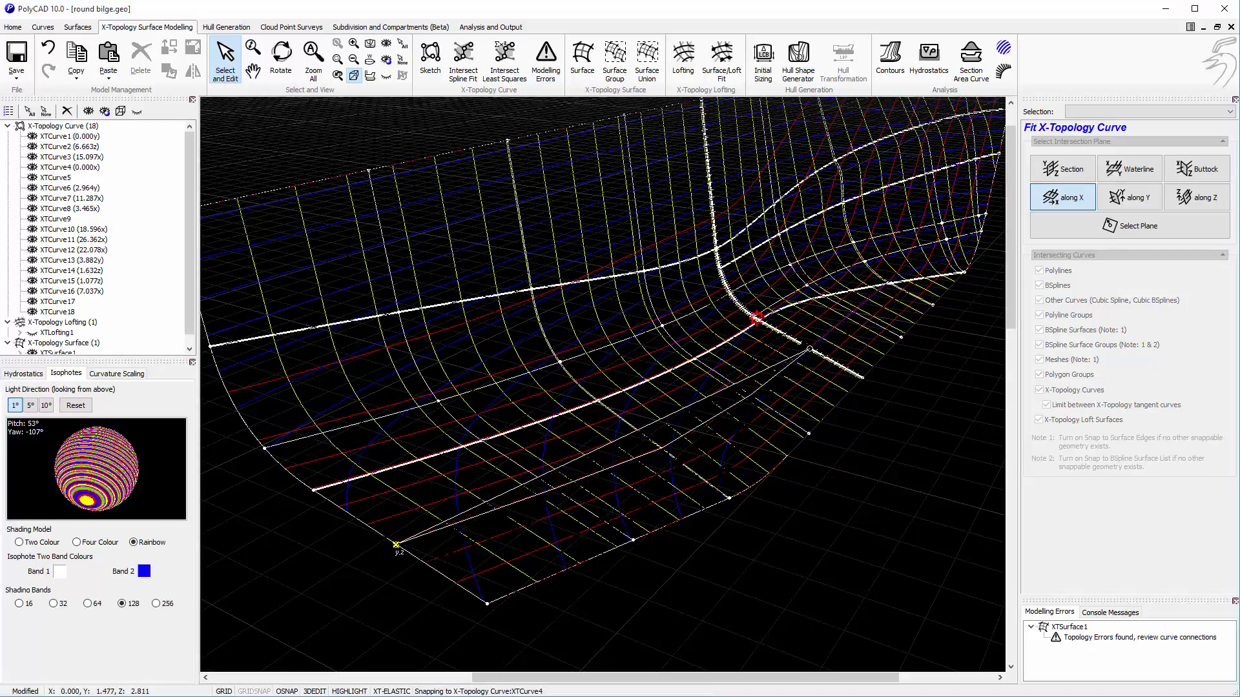
{"action": "left_click", "coordinate": [391, 541]}
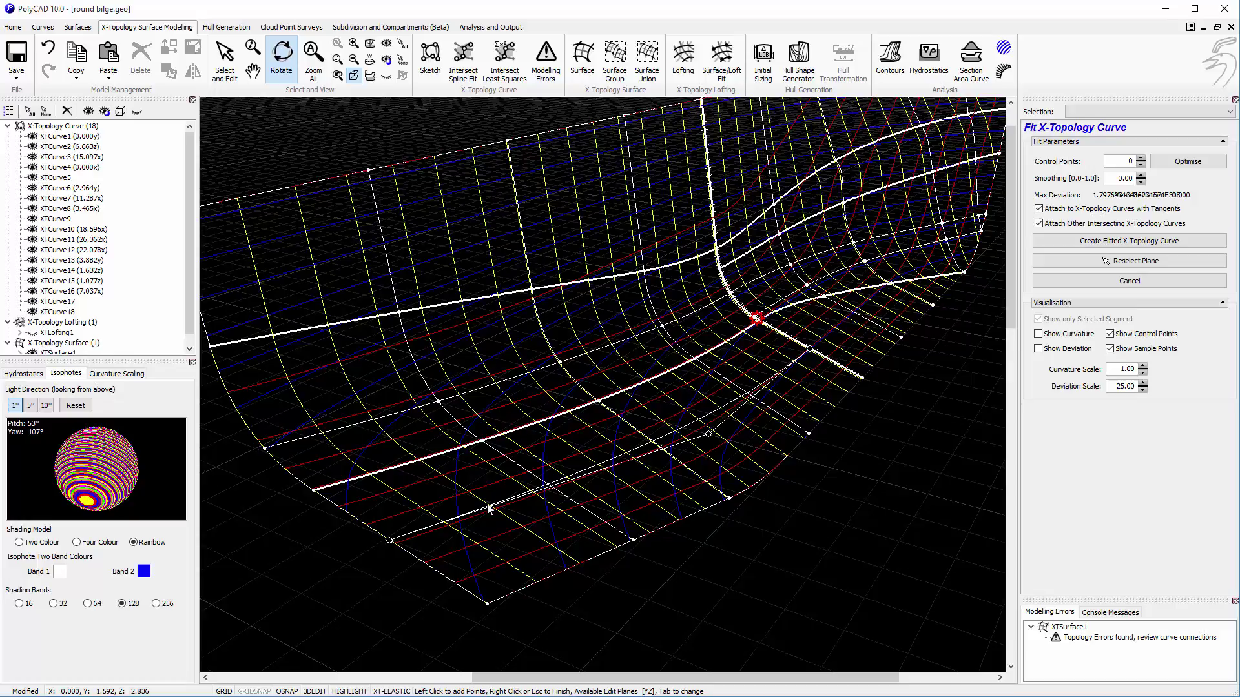
- Fit an along-X least-squares curve from XTCurve3 to XTCurve4, giving 13 control points and 0.008 deviation
{"action": "left_click", "coordinate": [58, 333]}
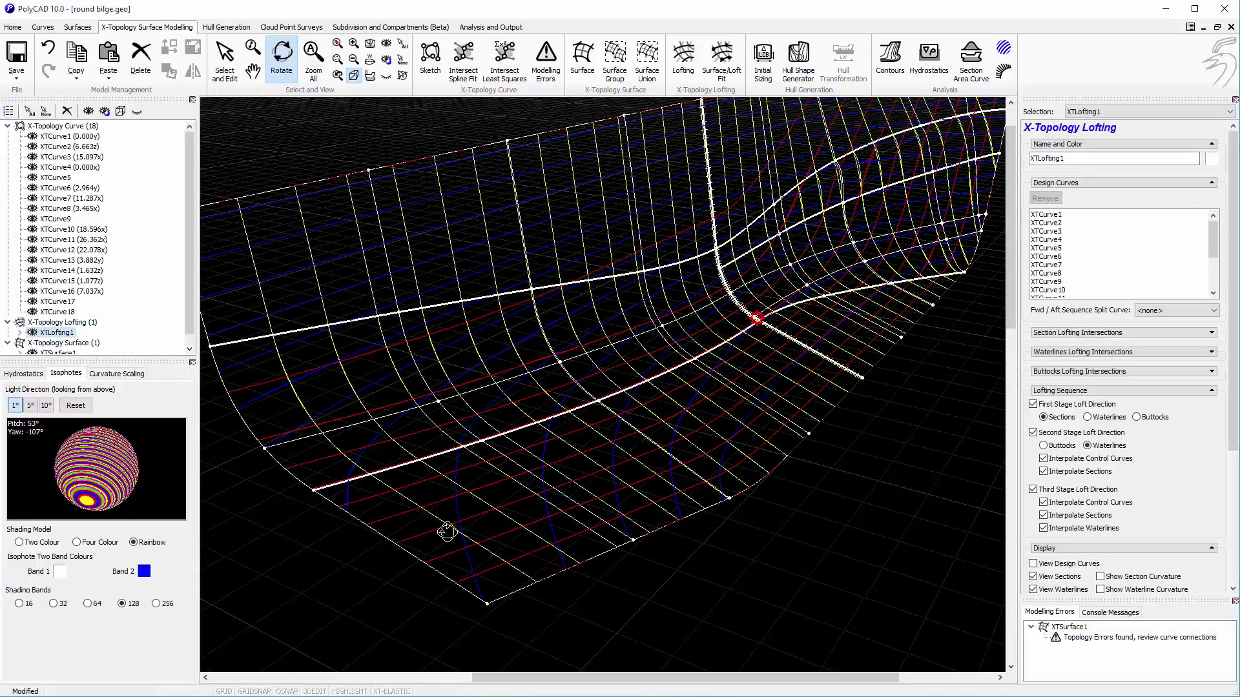
{"action": "left_click", "coordinate": [506, 64]}
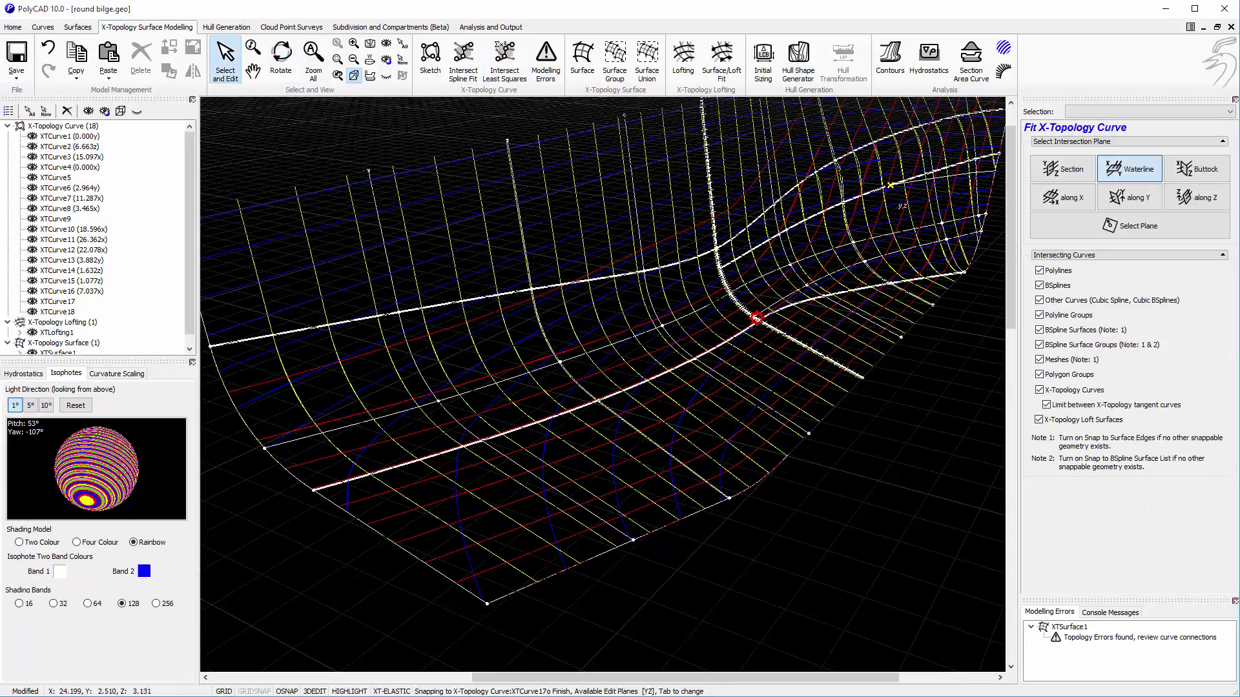
{"action": "left_click", "coordinate": [1068, 203]}
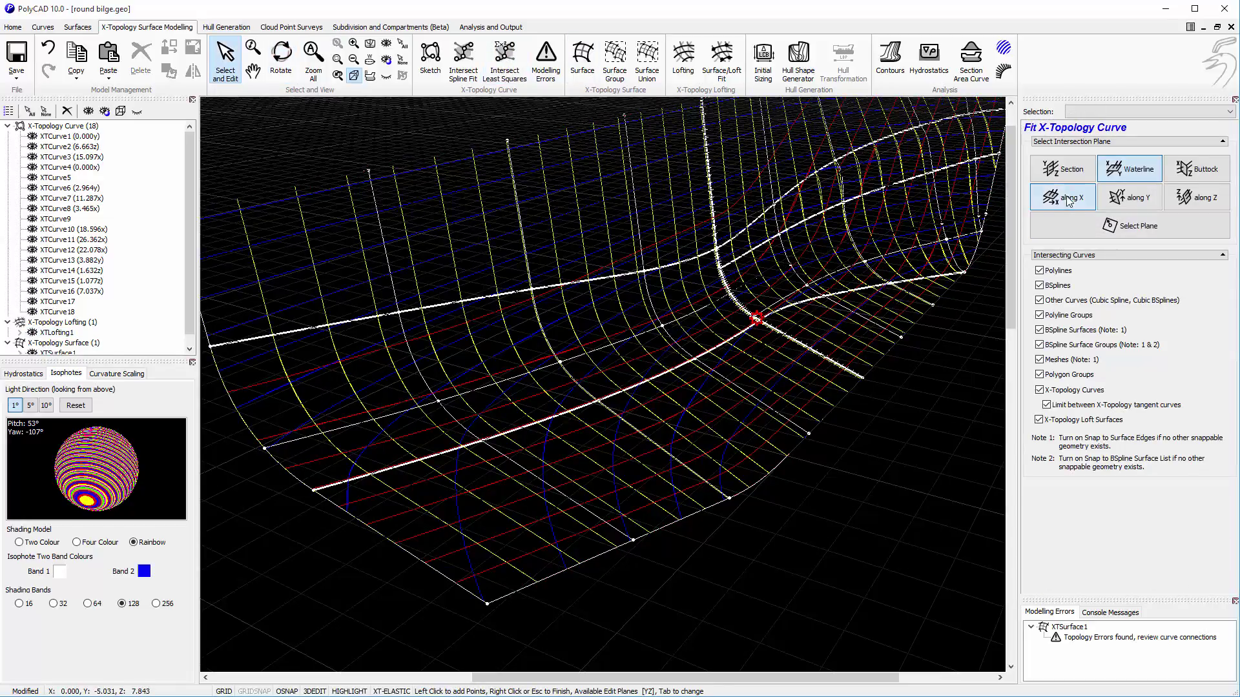
{"action": "left_click", "coordinate": [817, 353]}
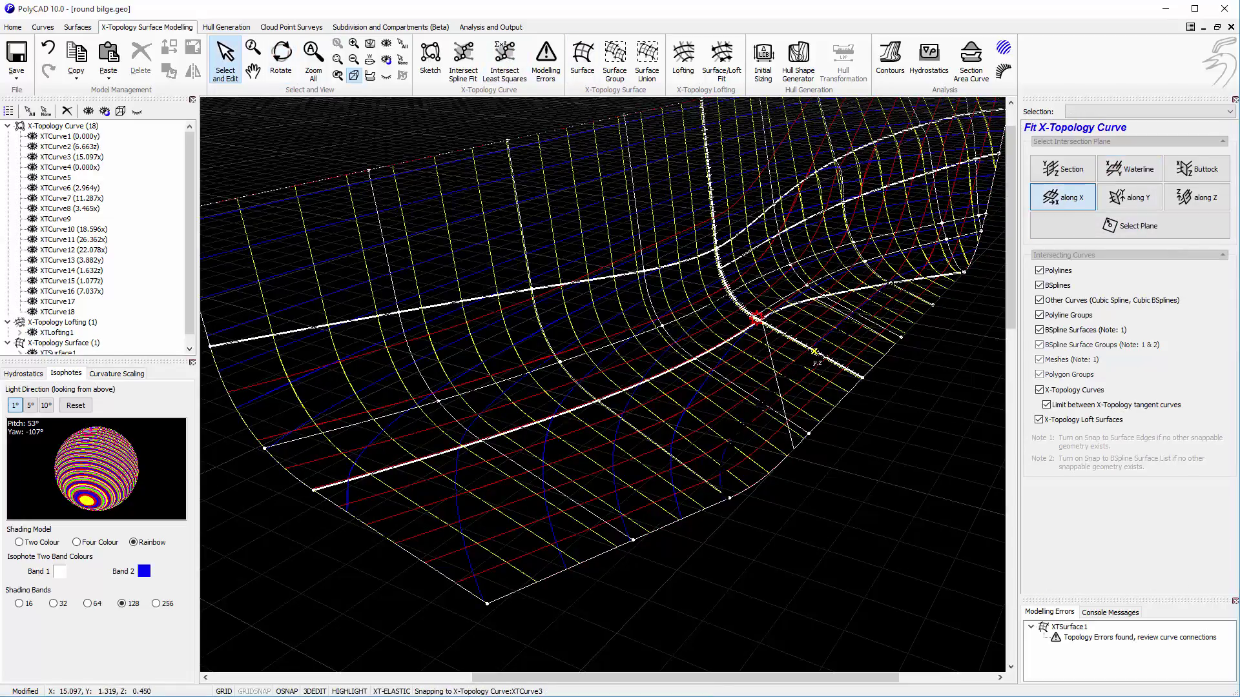
{"action": "left_click", "coordinate": [394, 544]}
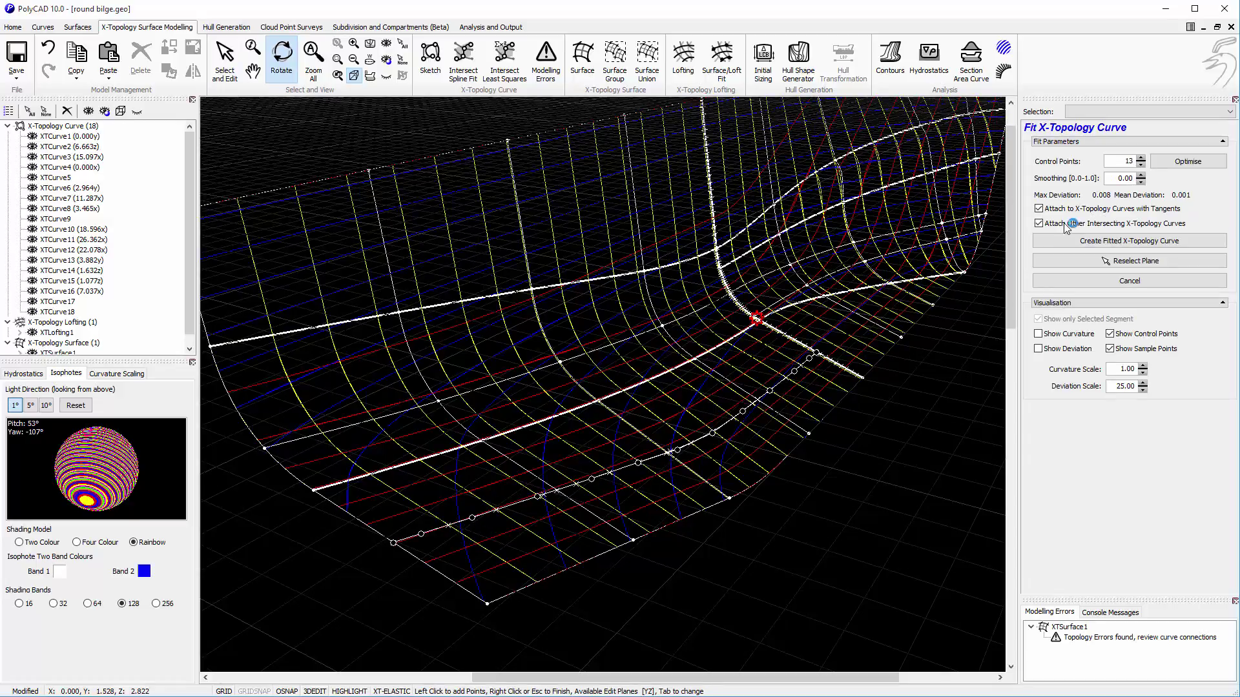
- Refit with 6 control points and show curvature at scale 8.40 with 0.16 smoothing
{"action": "double_click", "coordinate": [1124, 160]}
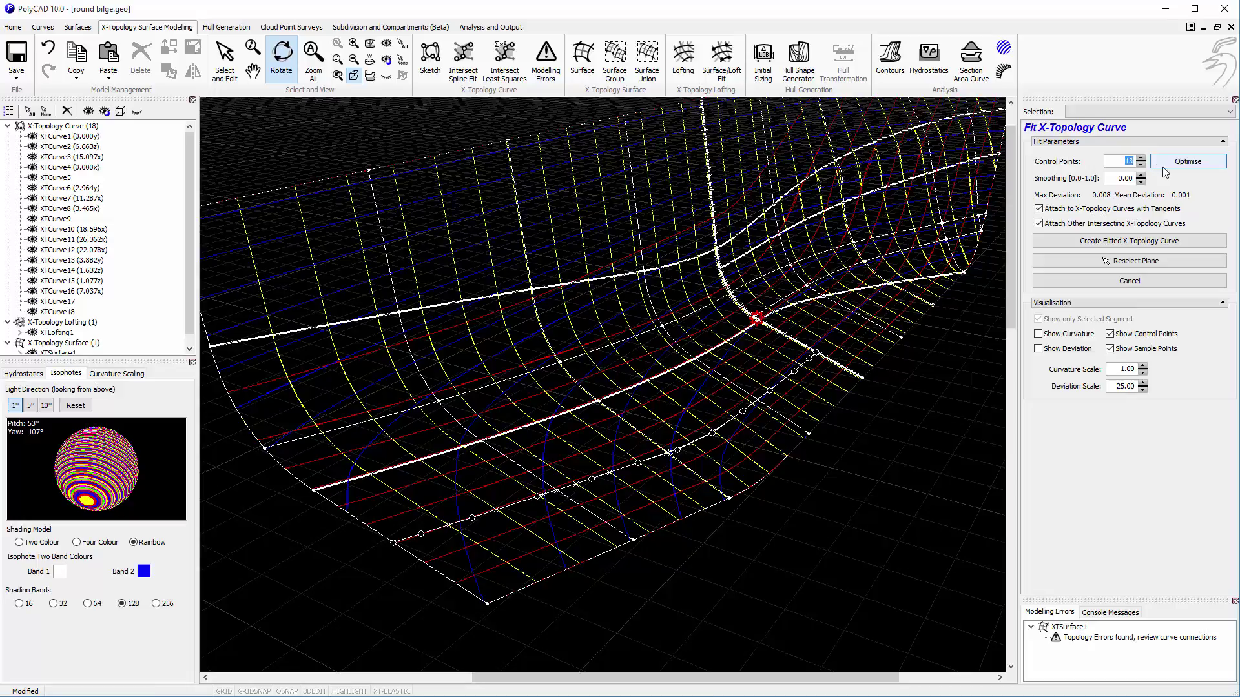
{"action": "type", "text": "6"}
{"action": "left_click", "coordinate": [1163, 166]}
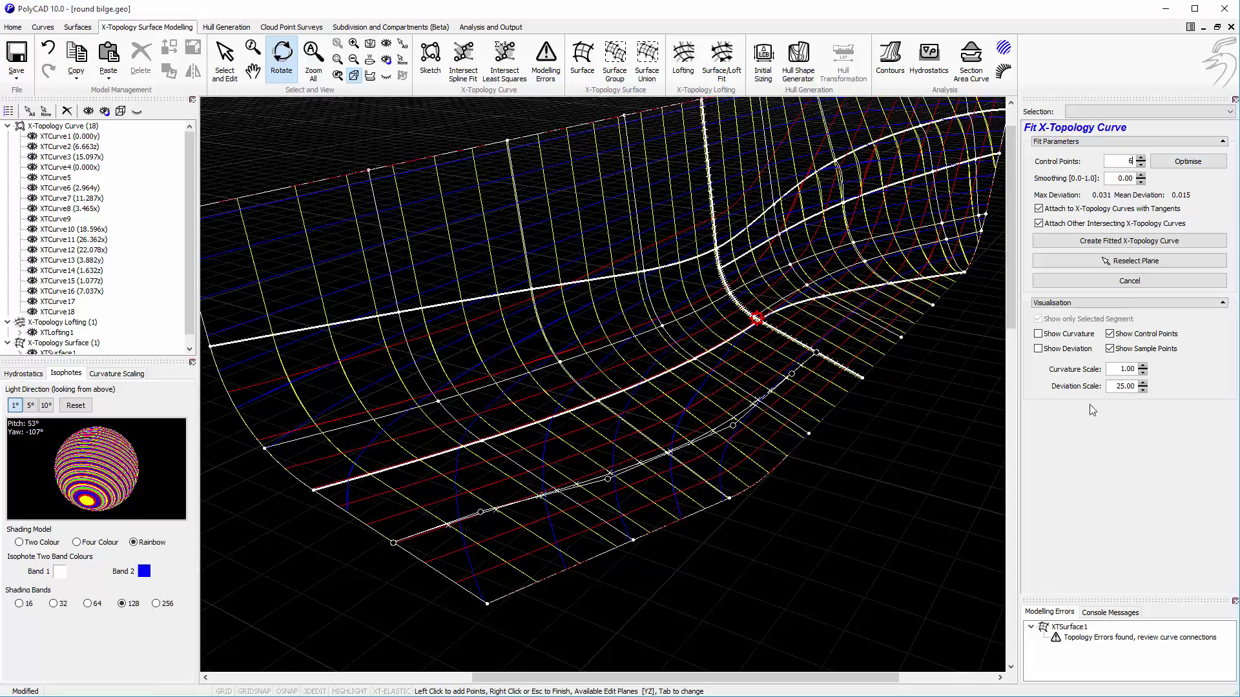
{"action": "left_click", "coordinate": [1076, 336]}
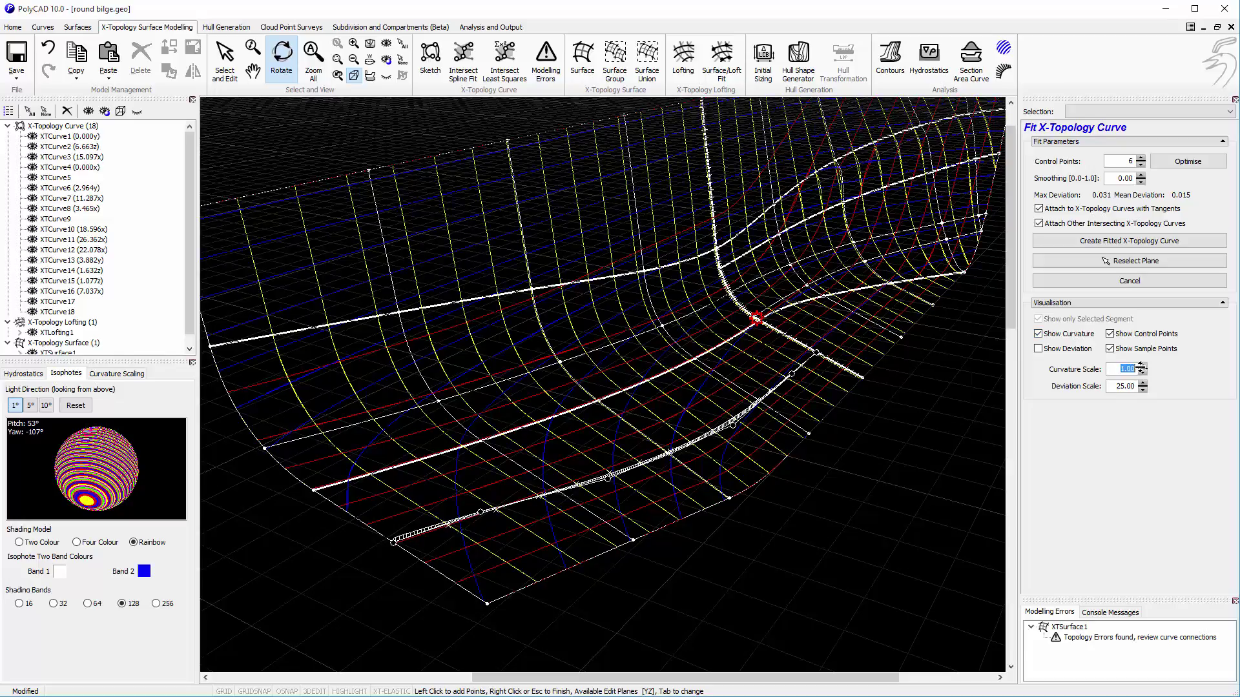
{"action": "scroll", "coordinate": [1137, 369], "scroll_direction": "up", "scroll_amount": 15}
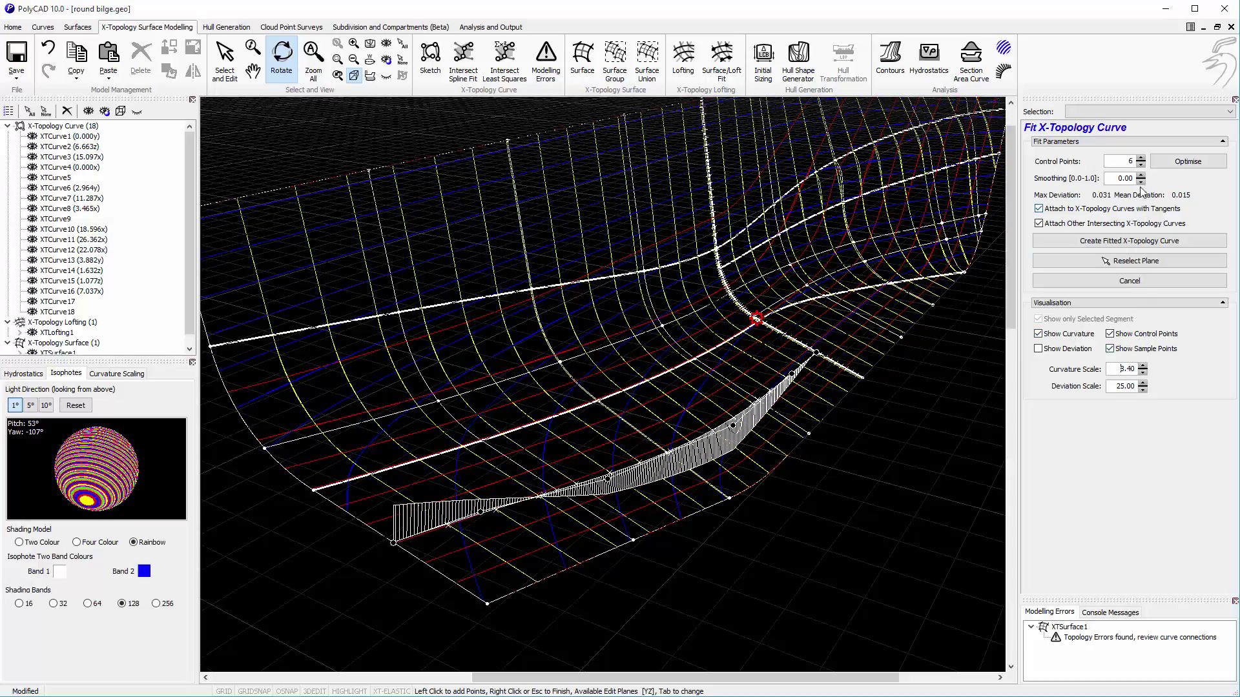
{"action": "scroll", "coordinate": [1137, 178], "scroll_direction": "up", "scroll_amount": 9}
{"action": "scroll", "coordinate": [1138, 178], "scroll_direction": "down", "scroll_amount": 2}
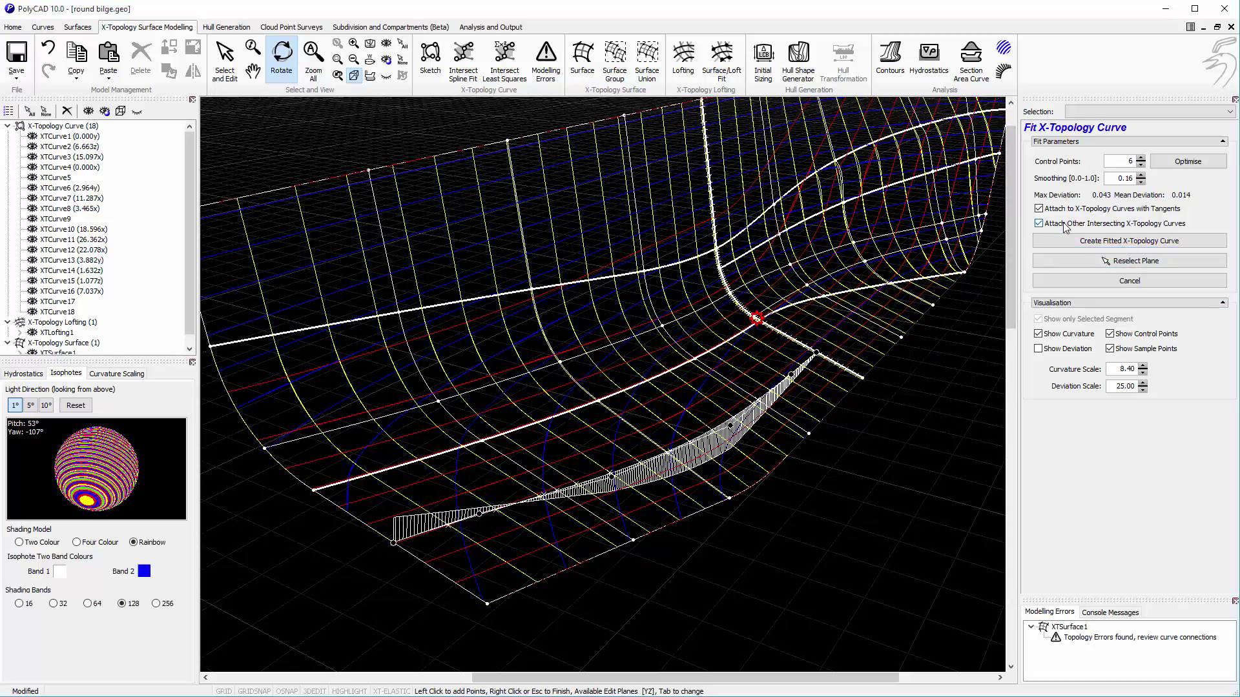
- Create the fitted curve as XTCurveFit1 and select it in the view
{"action": "left_click", "coordinate": [1132, 243]}
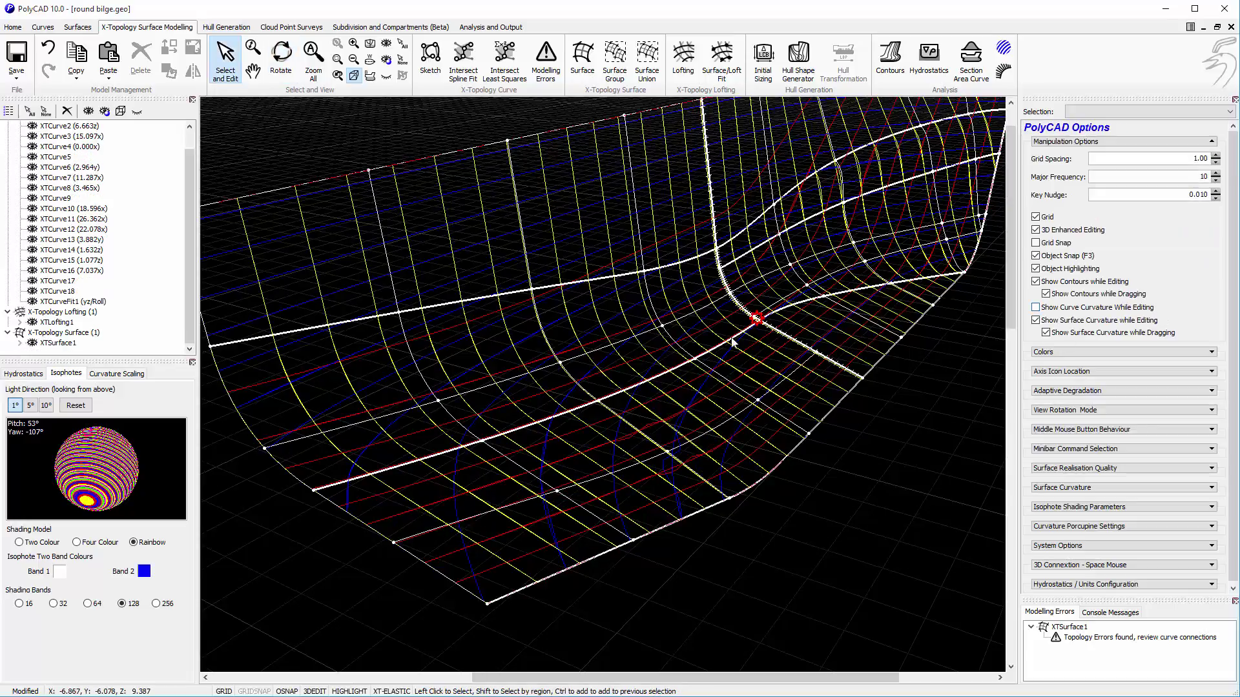
{"action": "left_click", "coordinate": [65, 322]}
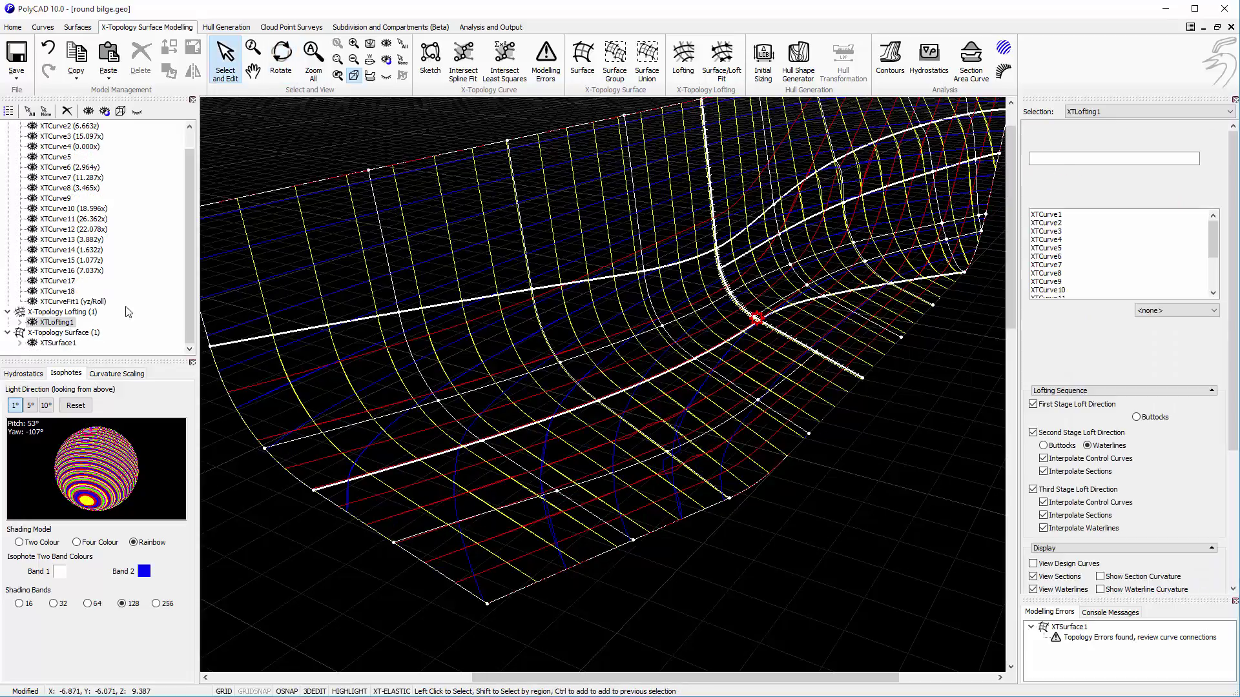
{"action": "left_click", "coordinate": [137, 111]}
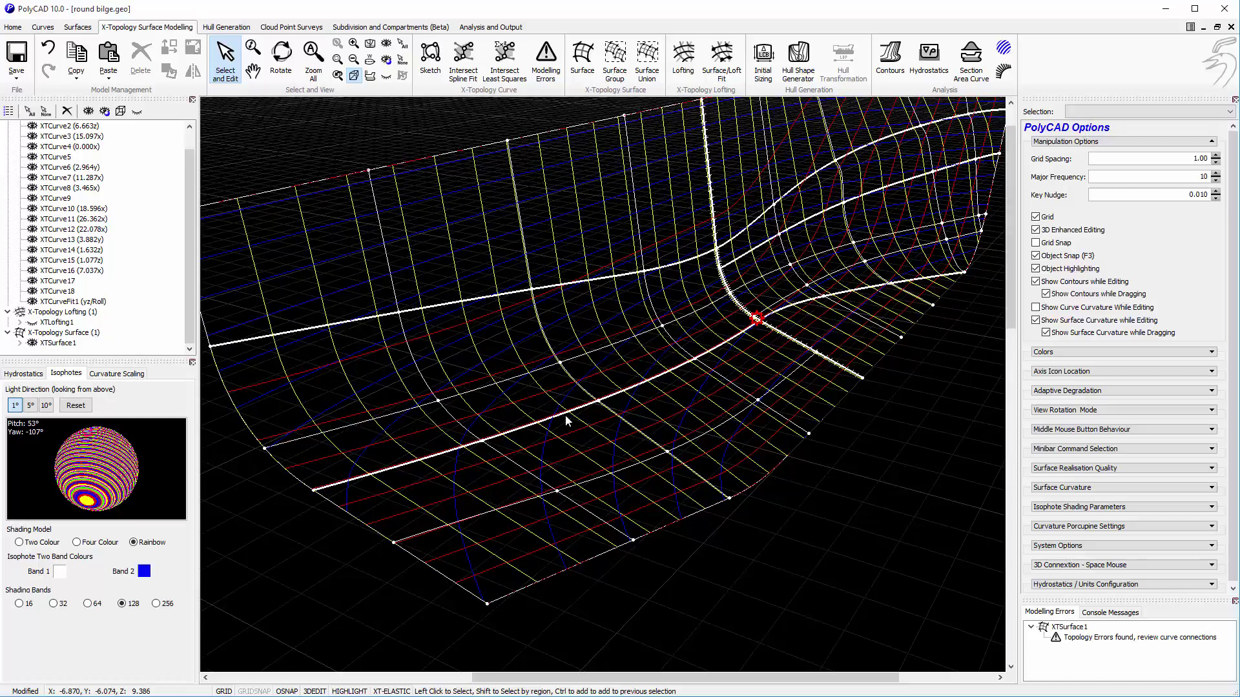
{"action": "left_click", "coordinate": [728, 459]}
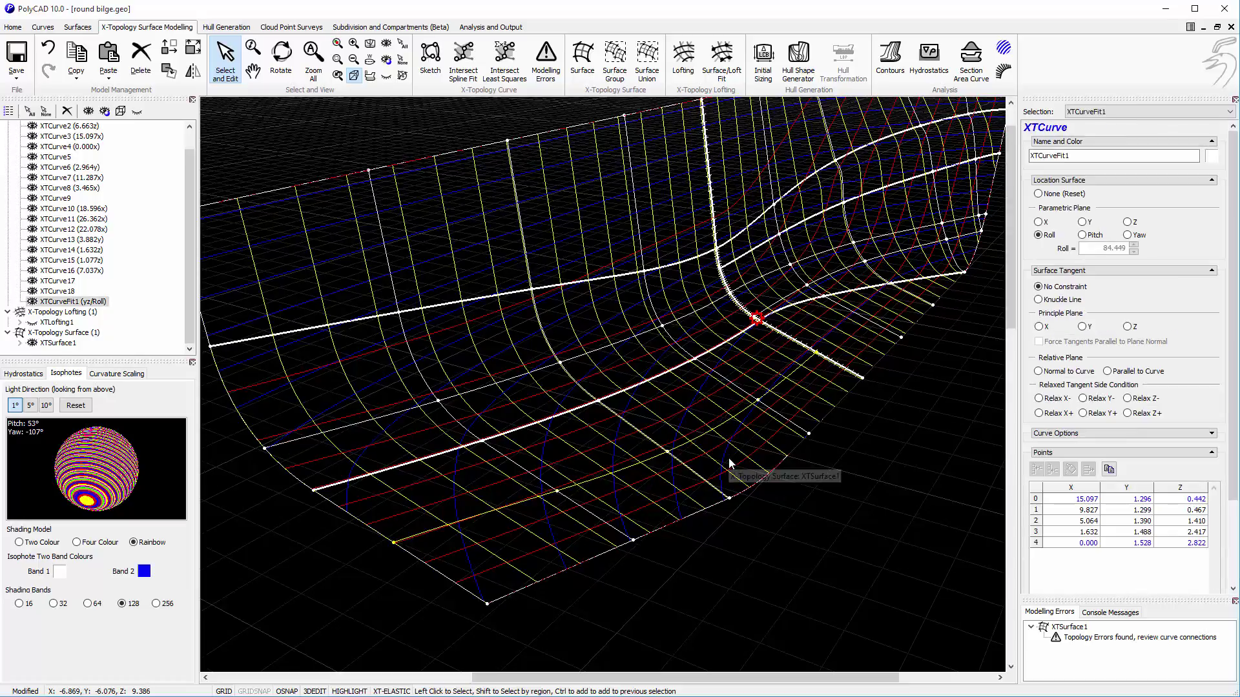
- Nudge XTCurveFit1's control points 1 and 2 to z 0.531 and 1.333
{"action": "double_click", "coordinate": [725, 463]}
{"action": "left_click_drag", "start_coordinate": [612, 478], "coordinate": [613, 481]}
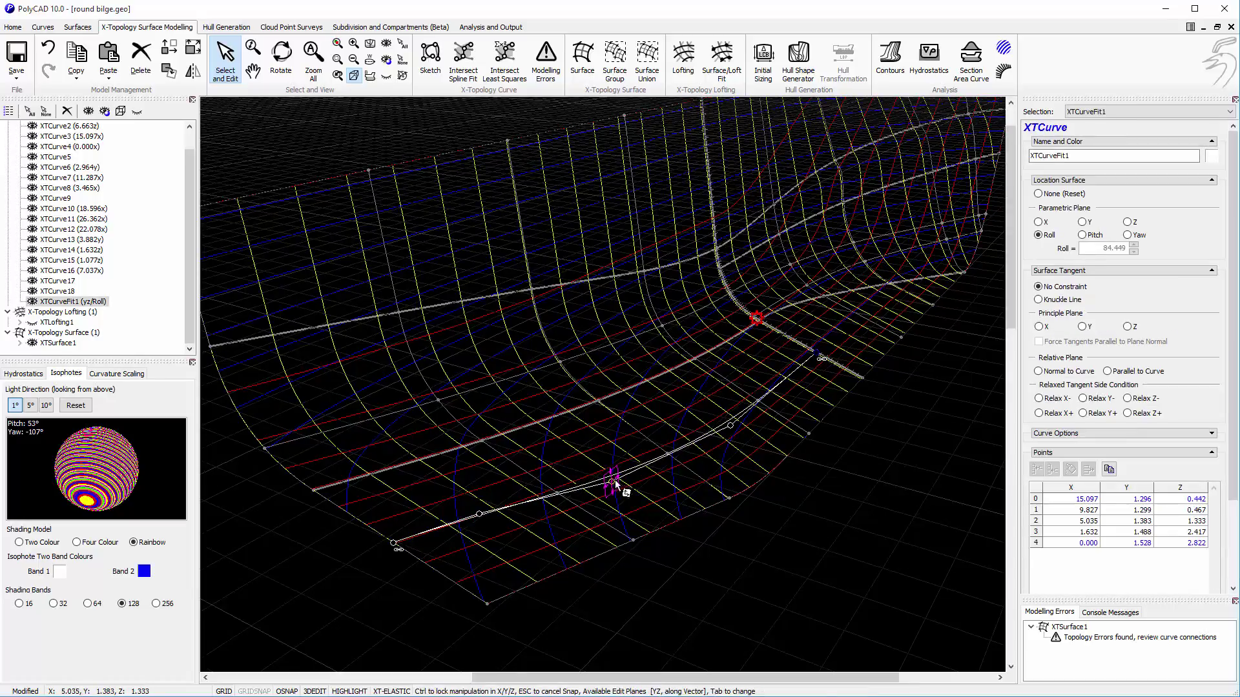
{"action": "left_click_drag", "start_coordinate": [730, 425], "coordinate": [730, 422]}
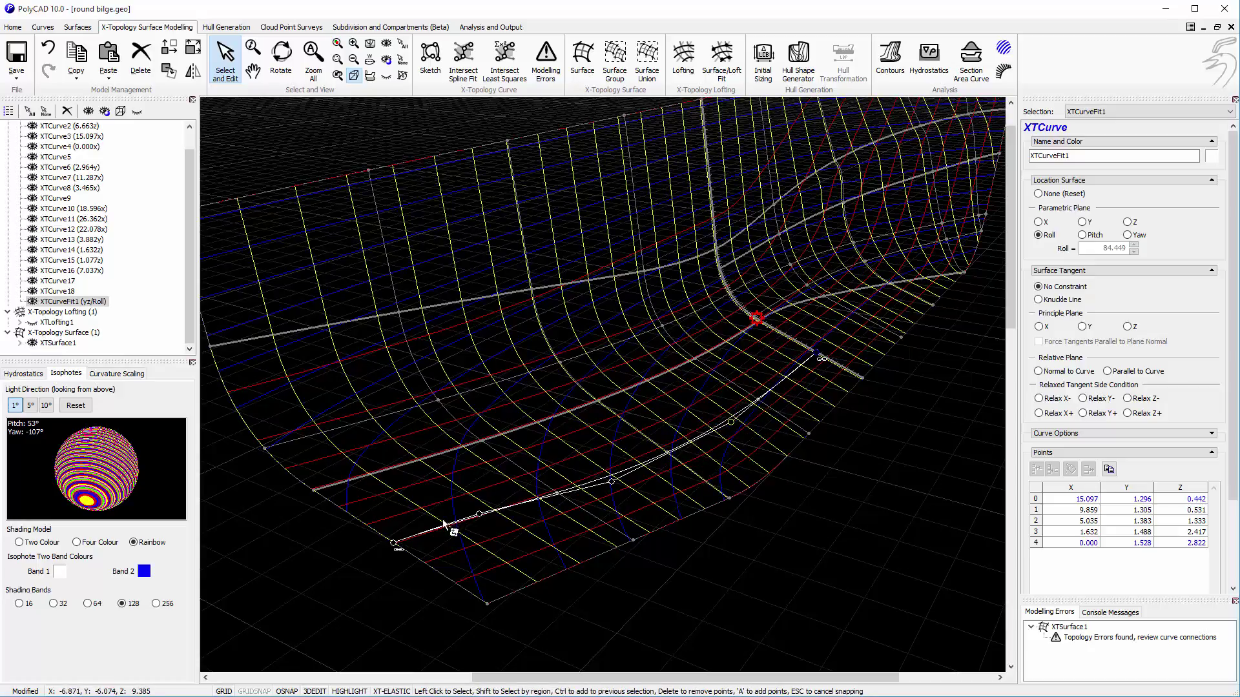